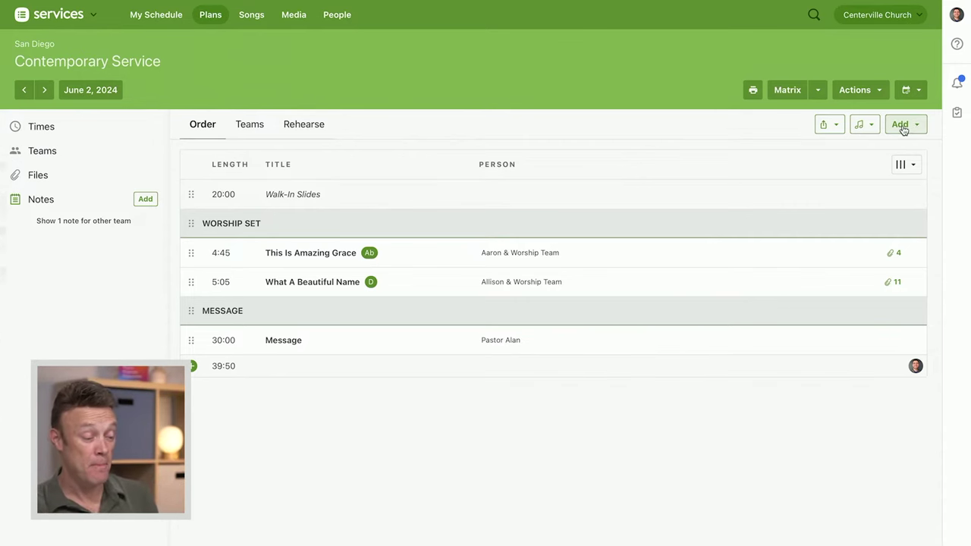
Step: Insert a new song entry at the end of the Worship Set, above the Message header, and browse the song list
{"action": "left_click", "coordinate": [902, 125]}
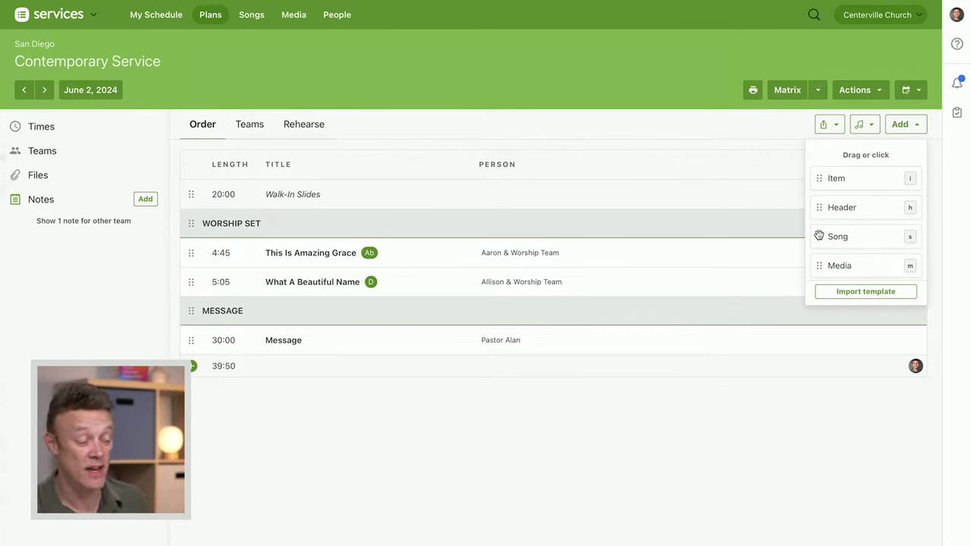
{"action": "left_click_drag", "start_coordinate": [819, 236], "coordinate": [271, 308]}
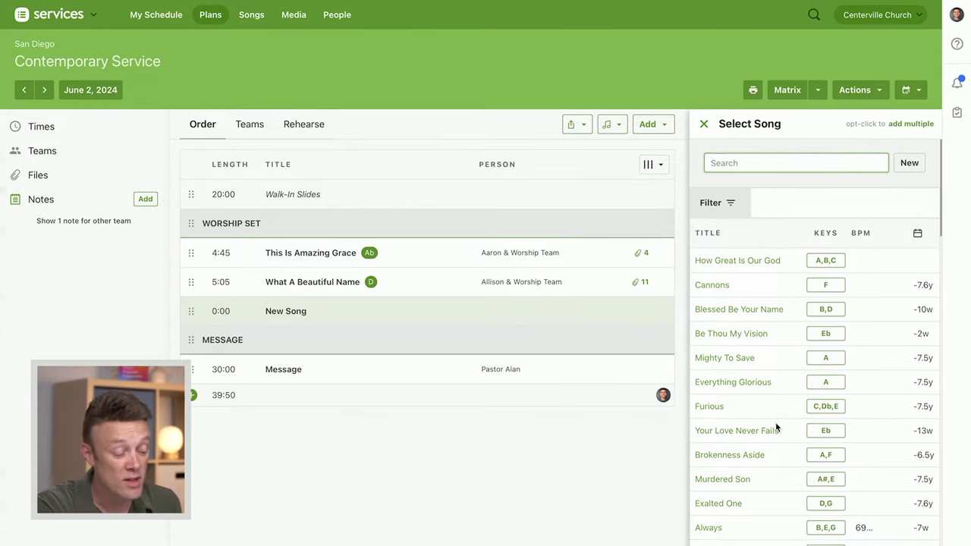
{"action": "scroll", "coordinate": [776, 427], "scroll_direction": "down", "scroll_amount": 4}
{"action": "scroll", "coordinate": [777, 427], "scroll_direction": "down", "scroll_amount": 2}
{"action": "scroll", "coordinate": [759, 319], "scroll_direction": "up", "scroll_amount": 6}
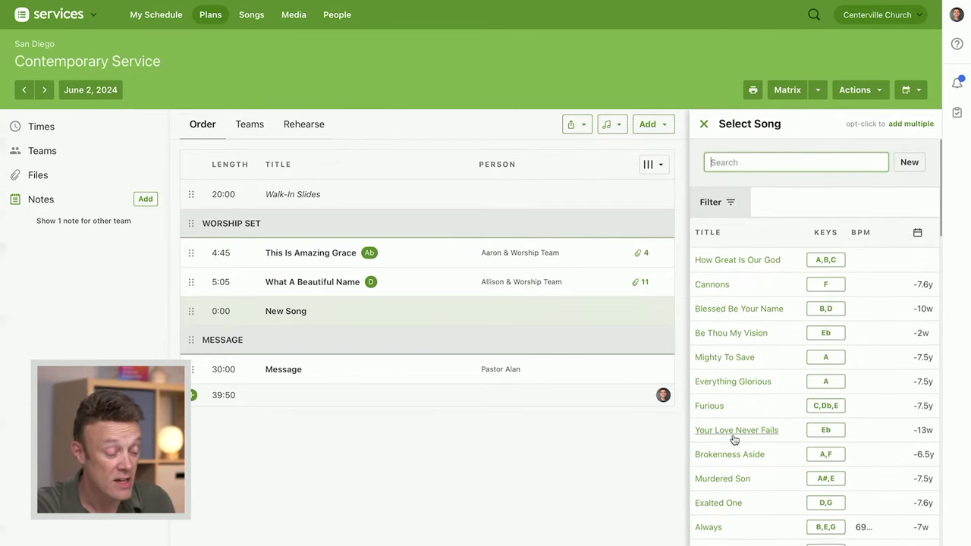
{"action": "scroll", "coordinate": [732, 433], "scroll_direction": "down", "scroll_amount": 2}
{"action": "scroll", "coordinate": [734, 440], "scroll_direction": "down", "scroll_amount": 2}
{"action": "scroll", "coordinate": [734, 441], "scroll_direction": "up", "scroll_amount": 4}
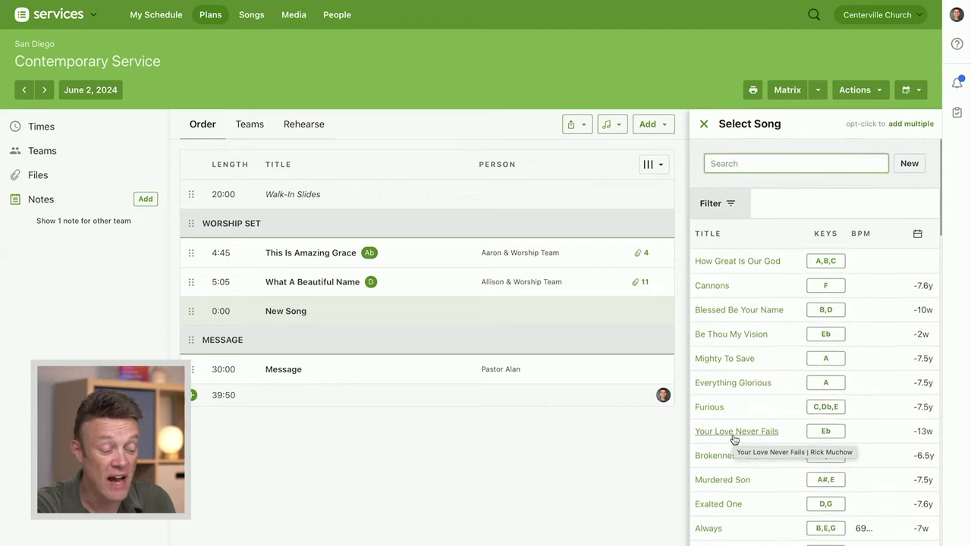
Step: Switch to adding multiple songs and select Your Love Never Fails and Oceans (Where Feet May Fail)
{"action": "left_click", "coordinate": [909, 128]}
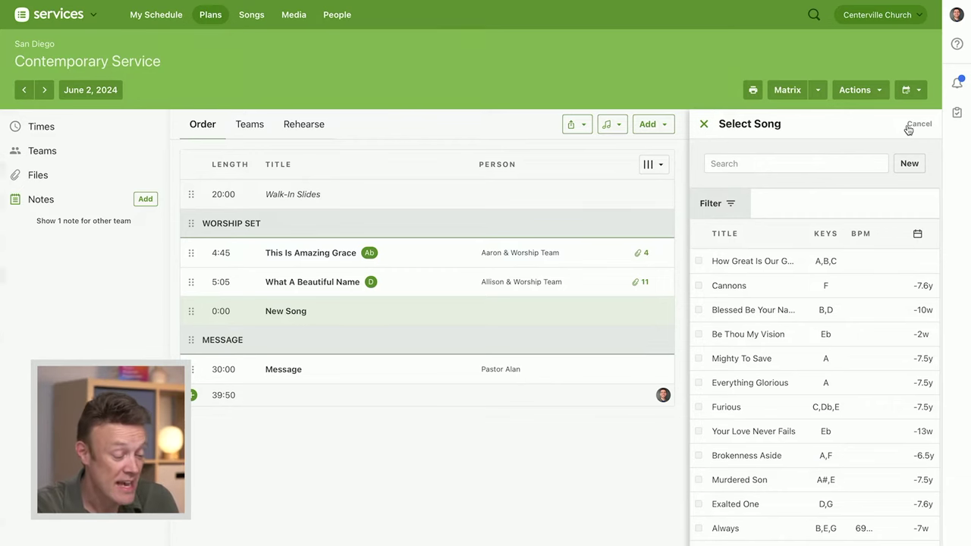
{"action": "left_click", "coordinate": [699, 432]}
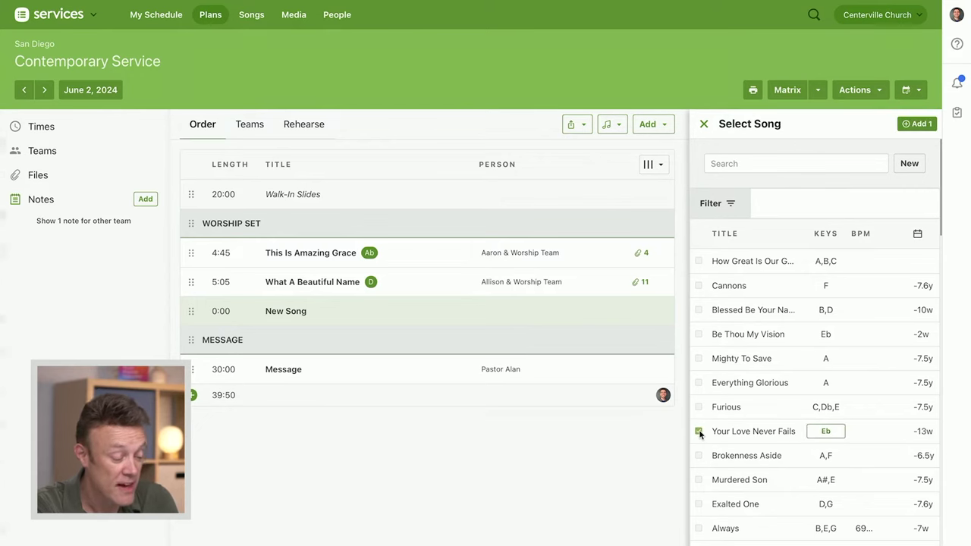
{"action": "scroll", "coordinate": [745, 406], "scroll_direction": "down", "scroll_amount": 1}
{"action": "scroll", "coordinate": [745, 406], "scroll_direction": "down", "scroll_amount": 5}
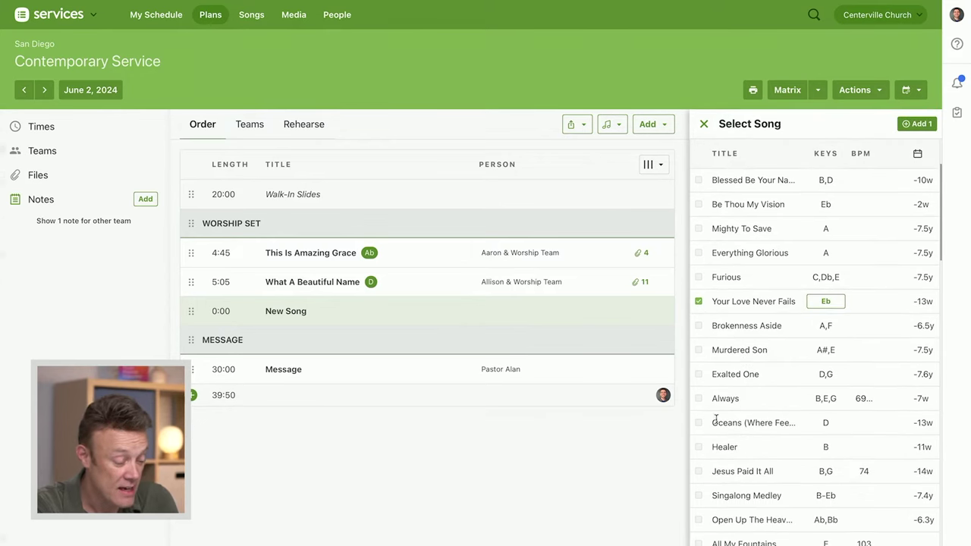
{"action": "left_click", "coordinate": [699, 424]}
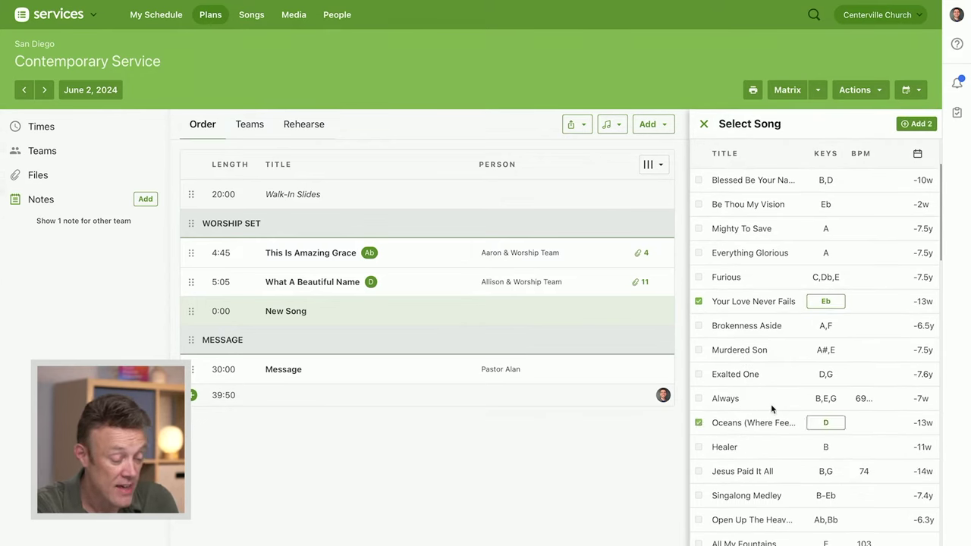
Step: Select Open Up The Heavens in the key of Bb as well and add all the selected songs to the plan
{"action": "scroll", "coordinate": [773, 409], "scroll_direction": "down", "scroll_amount": 2}
{"action": "scroll", "coordinate": [773, 409], "scroll_direction": "down", "scroll_amount": 2}
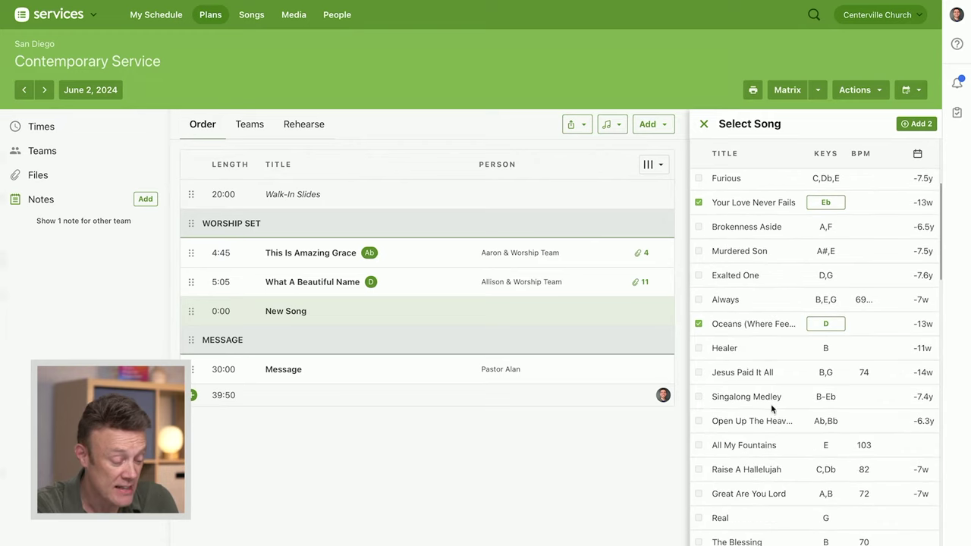
{"action": "left_click", "coordinate": [699, 422]}
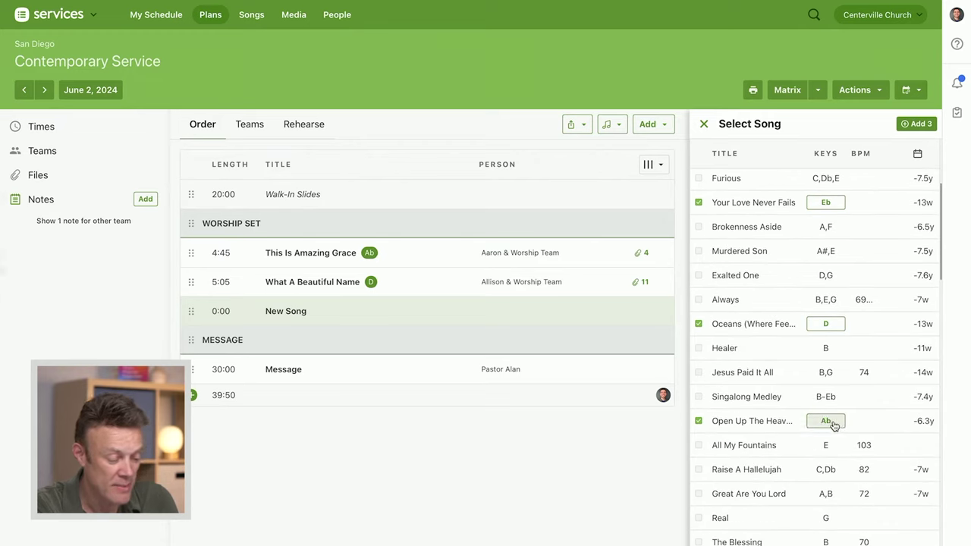
{"action": "left_click", "coordinate": [835, 426]}
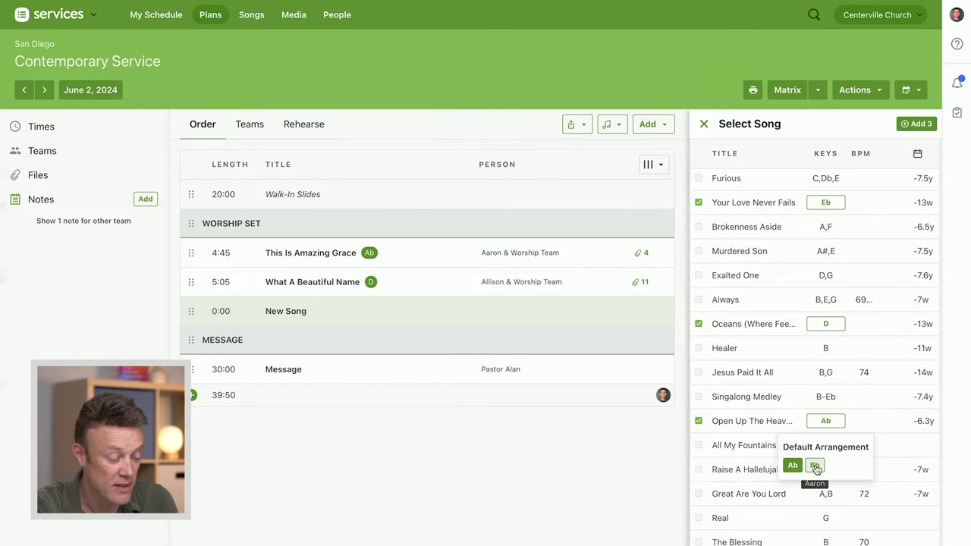
{"action": "left_click", "coordinate": [816, 465]}
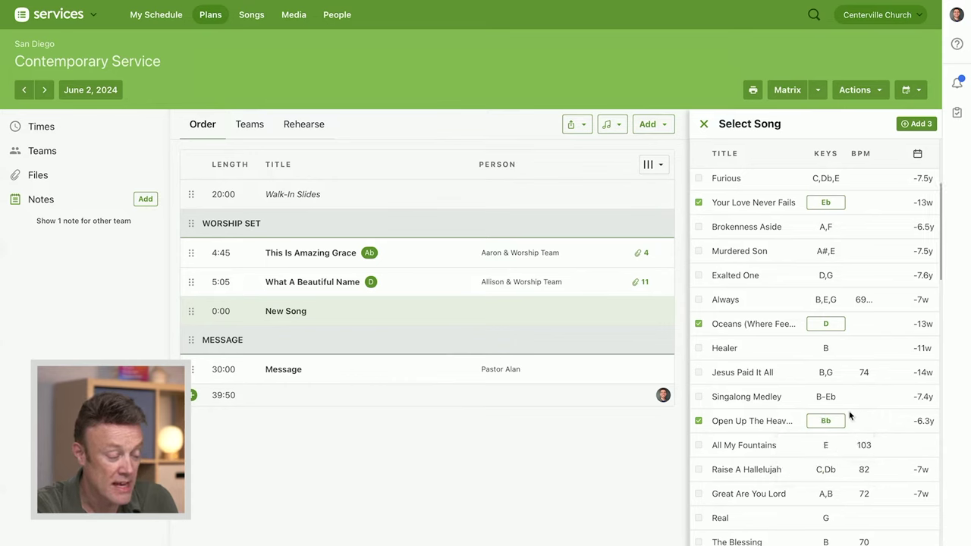
{"action": "scroll", "coordinate": [776, 355], "scroll_direction": "up", "scroll_amount": 2}
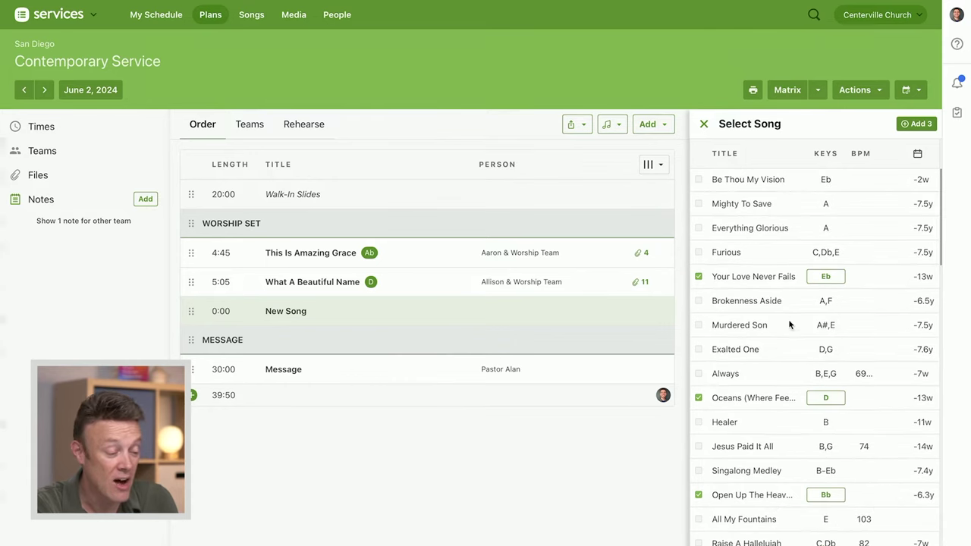
{"action": "left_click", "coordinate": [917, 125]}
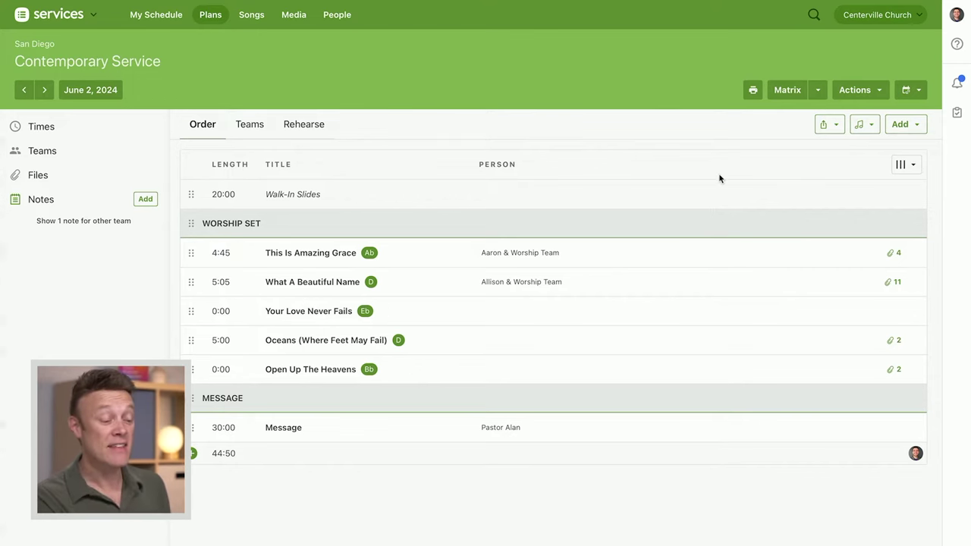
Step: Append another song to the plan, create it as a new library song and search for "Who You Say"
{"action": "left_click", "coordinate": [909, 127]}
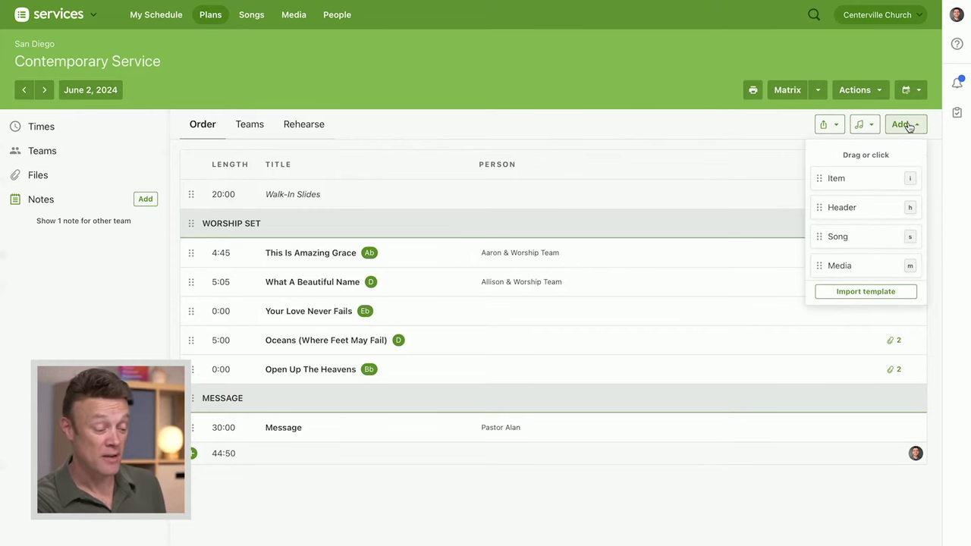
{"action": "left_click", "coordinate": [844, 237]}
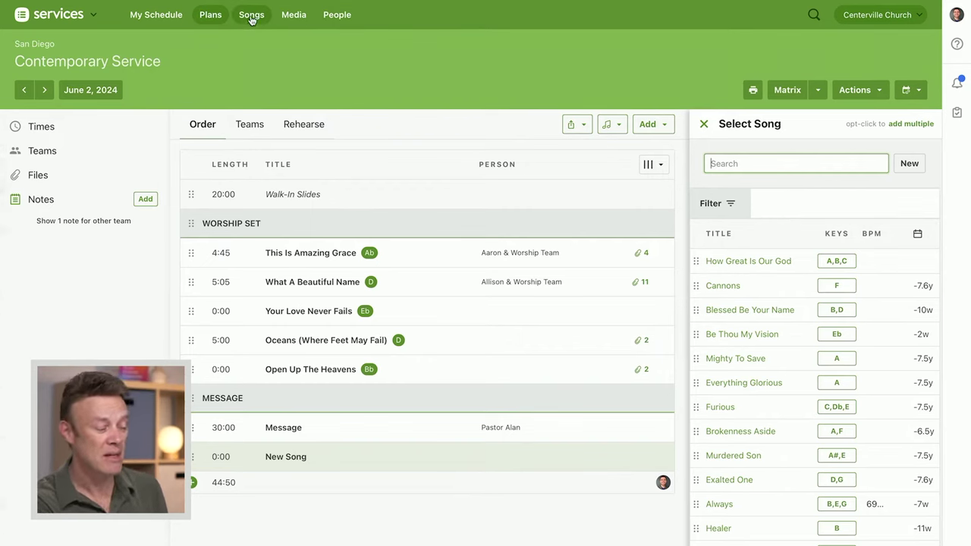
{"action": "left_click", "coordinate": [910, 164]}
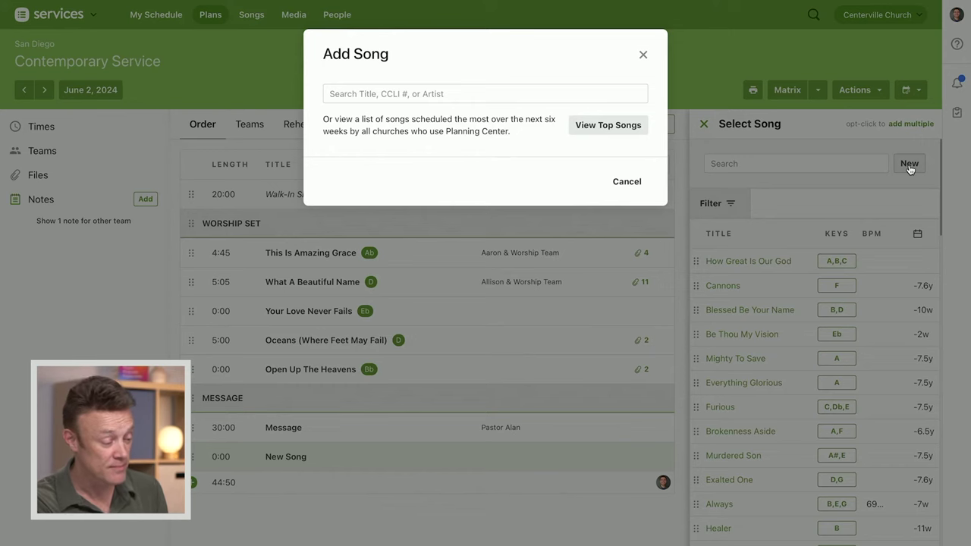
{"action": "left_click", "coordinate": [523, 91]}
{"action": "type", "text": "Wh"}
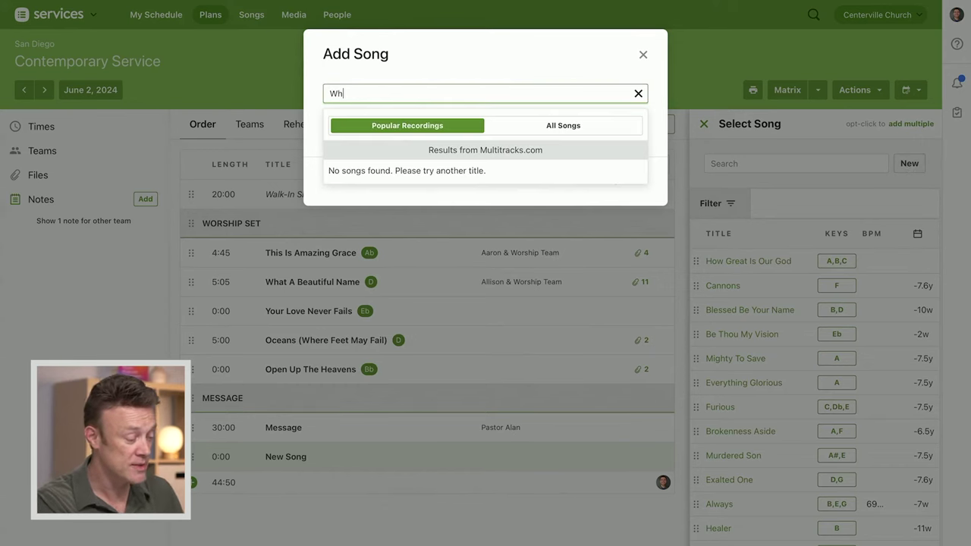
{"action": "type", "text": "o You Say"}
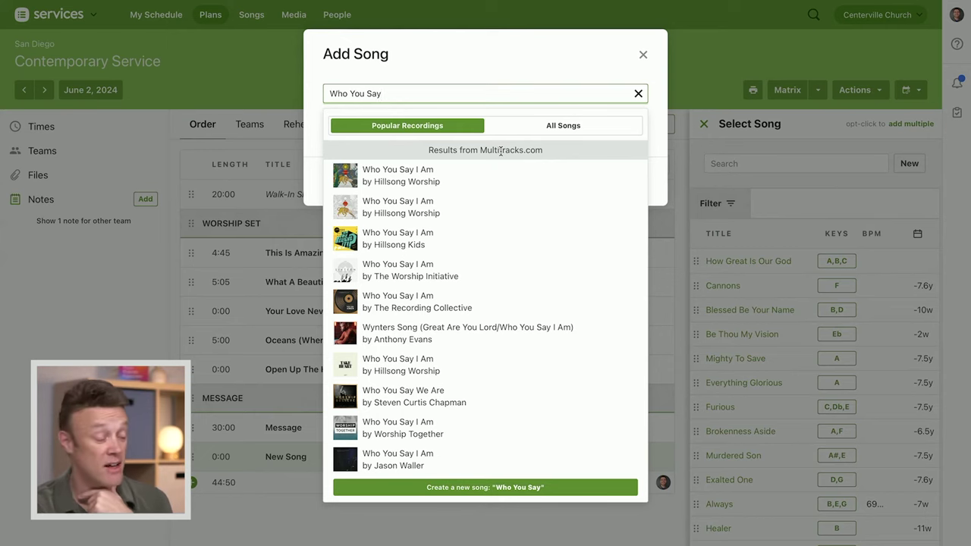
Step: Check the results for all songs, then choose the first Who You Say I Am by Hillsong Worship from the popular recordings
{"action": "left_click", "coordinate": [571, 130]}
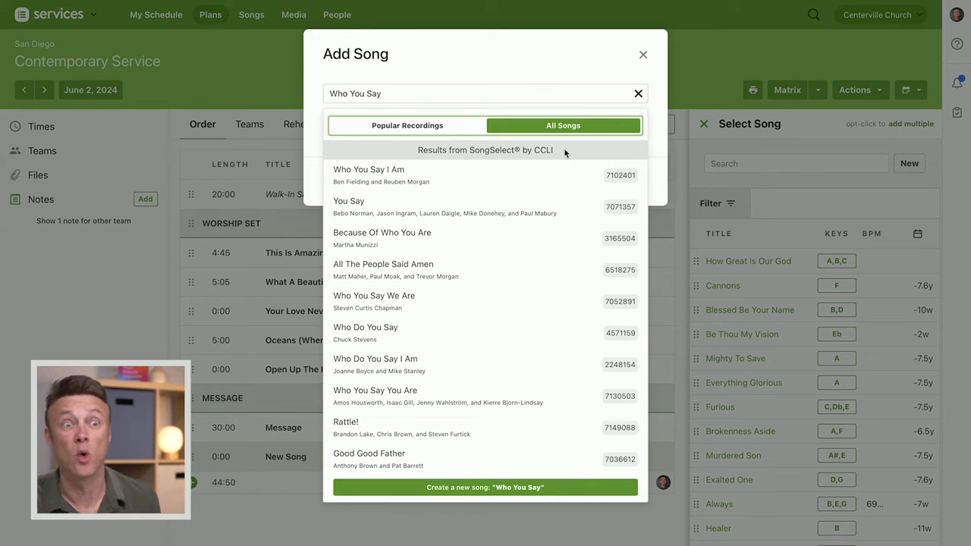
{"action": "left_click", "coordinate": [399, 129]}
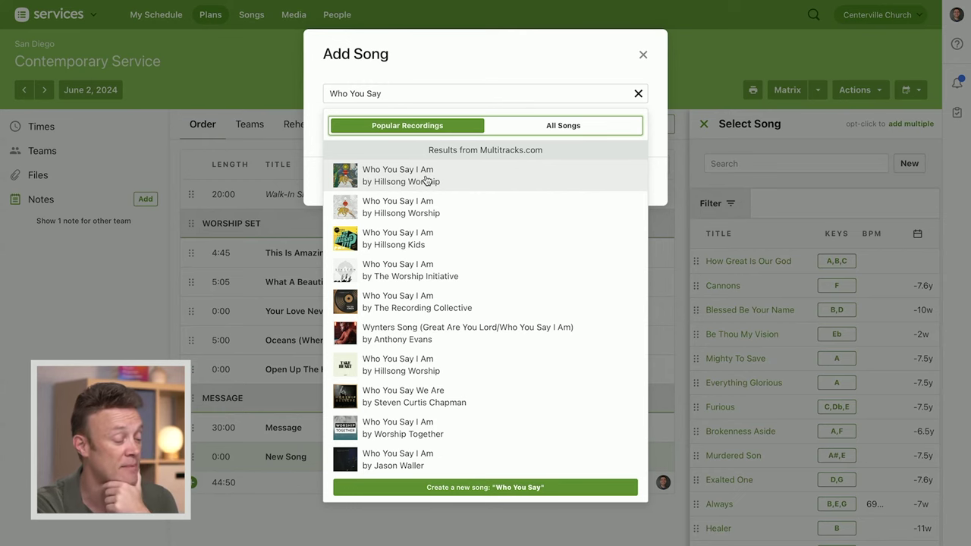
{"action": "left_click", "coordinate": [426, 180]}
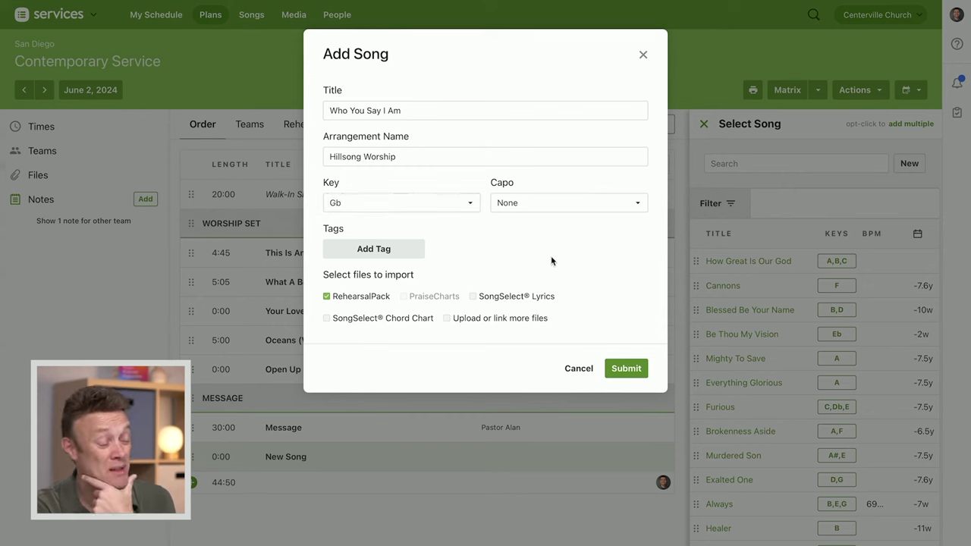
Step: Set the capo to E, import only the SongSelect Lyrics and Chord Chart without RehearsalPack, and submit the new song
{"action": "left_click", "coordinate": [543, 204]}
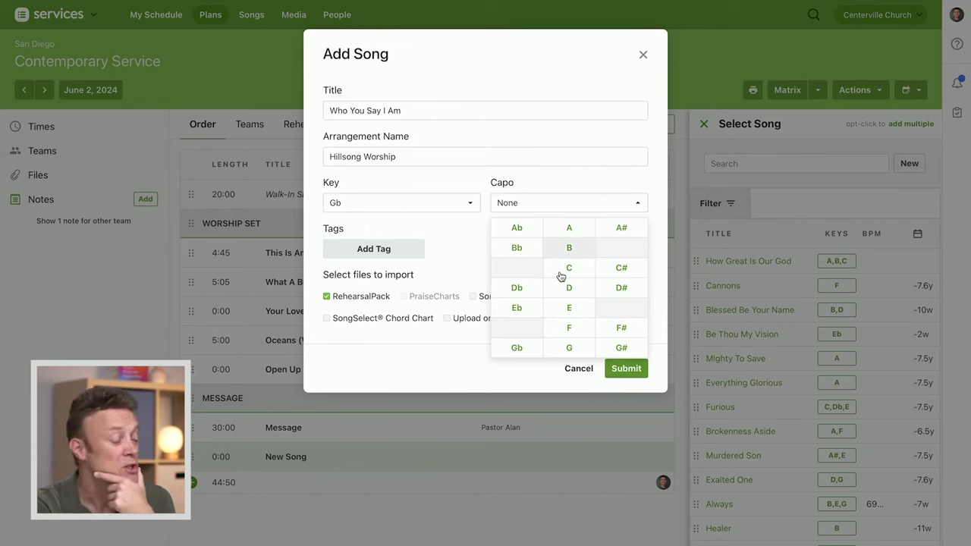
{"action": "left_click", "coordinate": [472, 227]}
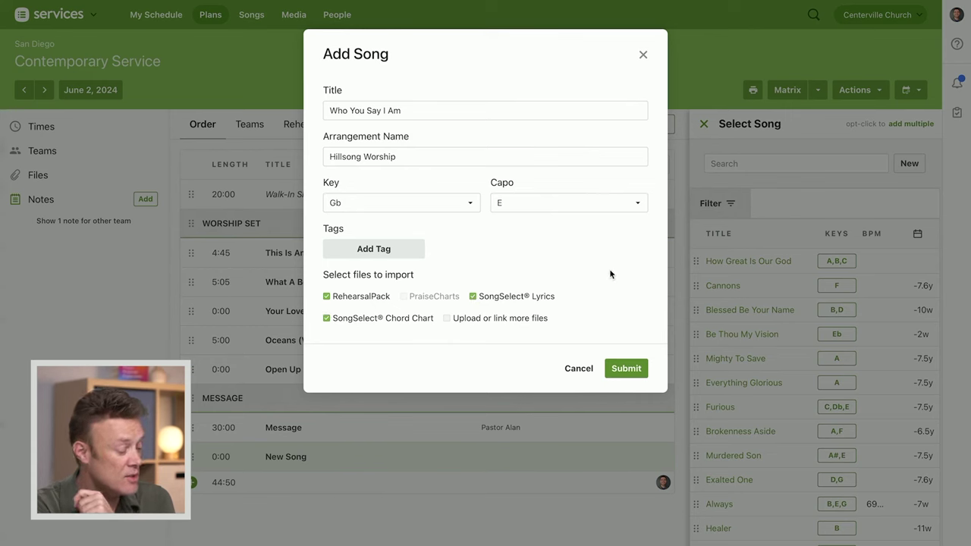
{"action": "left_click", "coordinate": [327, 296]}
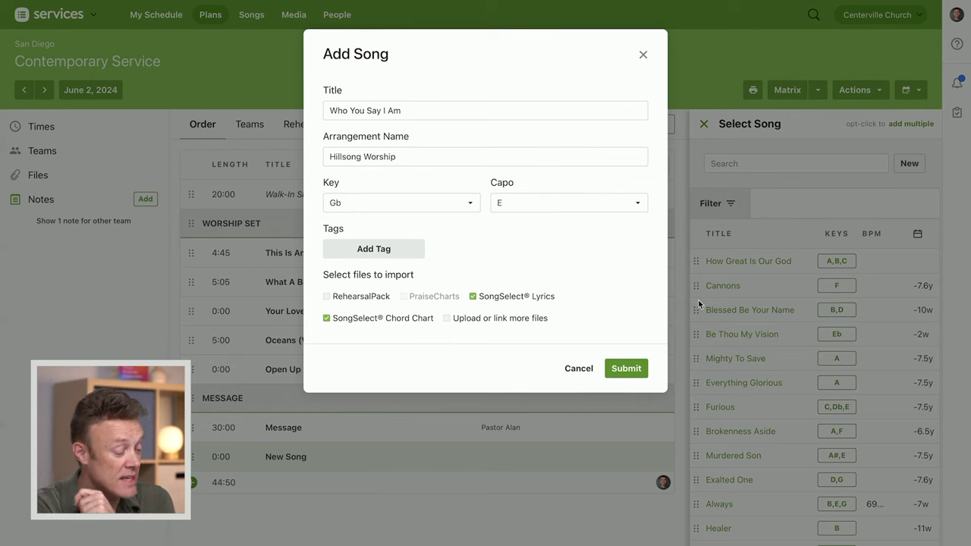
{"action": "left_click", "coordinate": [634, 370]}
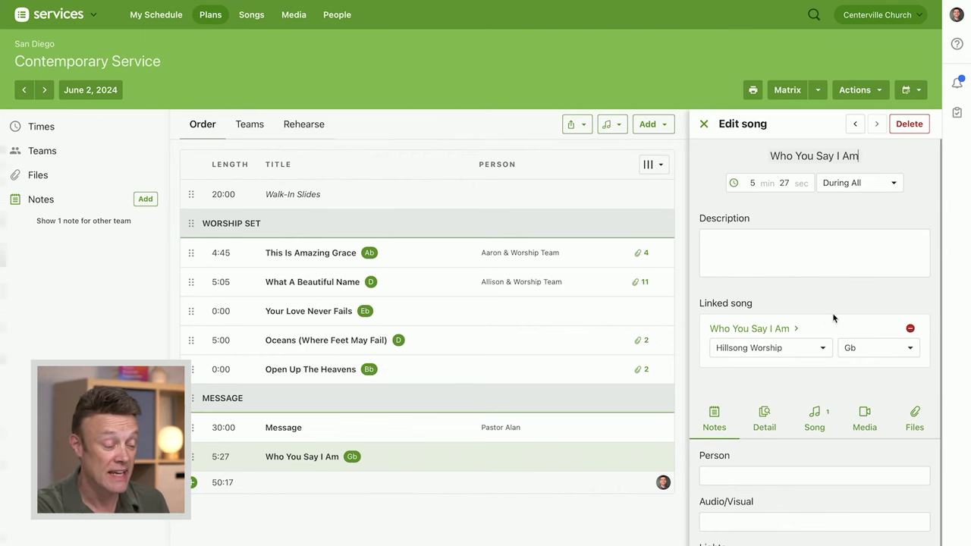
Step: Review and close the details of Who You Say I Am, and move it directly below Open Up The Heavens
{"action": "scroll", "coordinate": [869, 317], "scroll_direction": "down", "scroll_amount": 2}
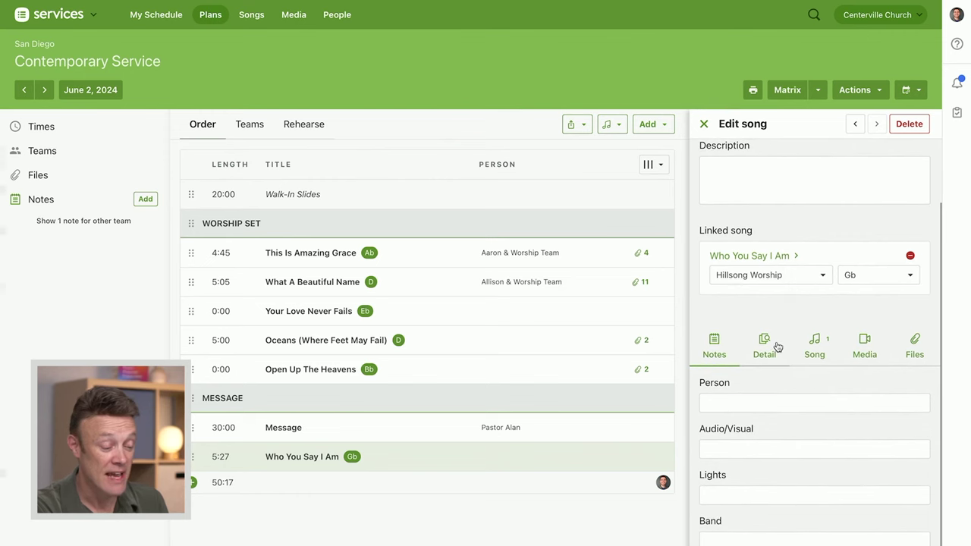
{"action": "scroll", "coordinate": [781, 347], "scroll_direction": "up", "scroll_amount": 1}
{"action": "scroll", "coordinate": [781, 348], "scroll_direction": "up", "scroll_amount": 1}
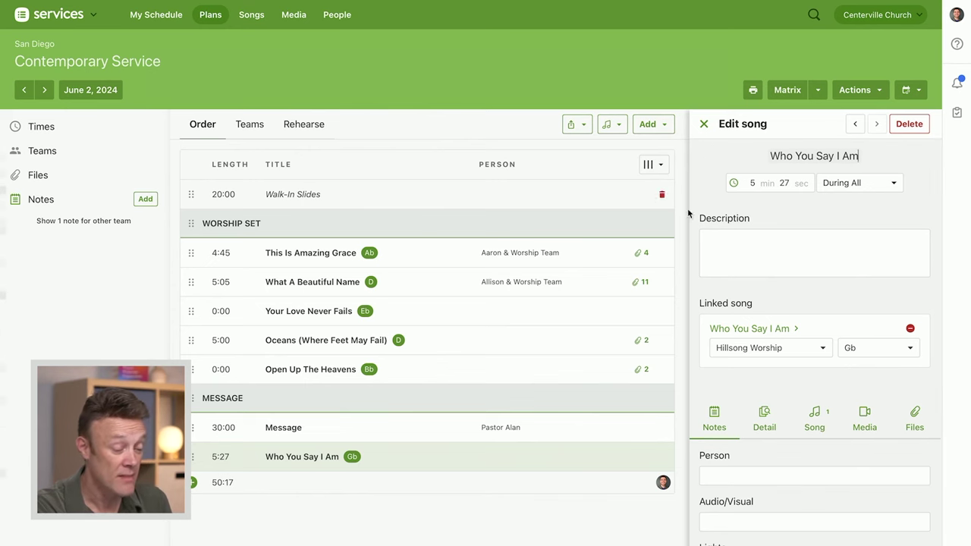
{"action": "left_click", "coordinate": [705, 124]}
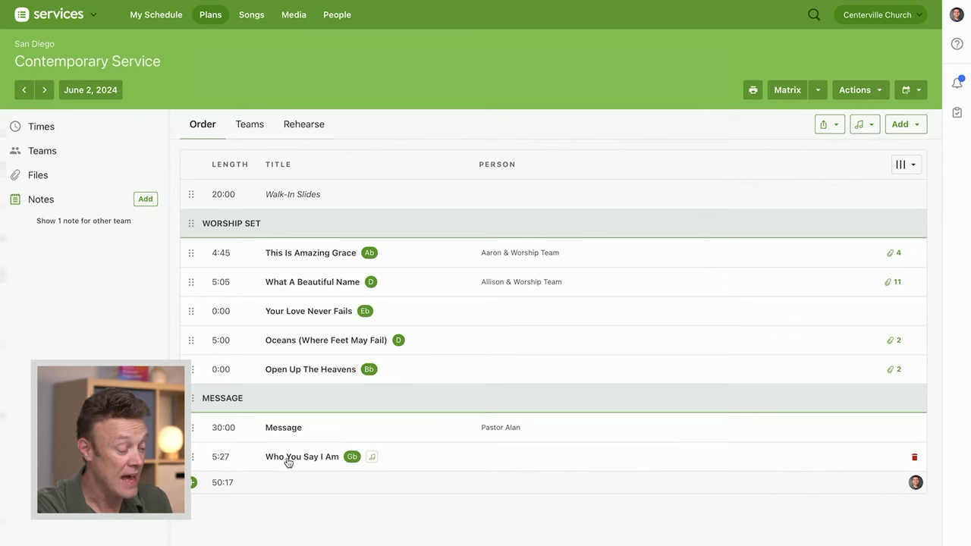
{"action": "left_click_drag", "start_coordinate": [193, 457], "coordinate": [192, 380]}
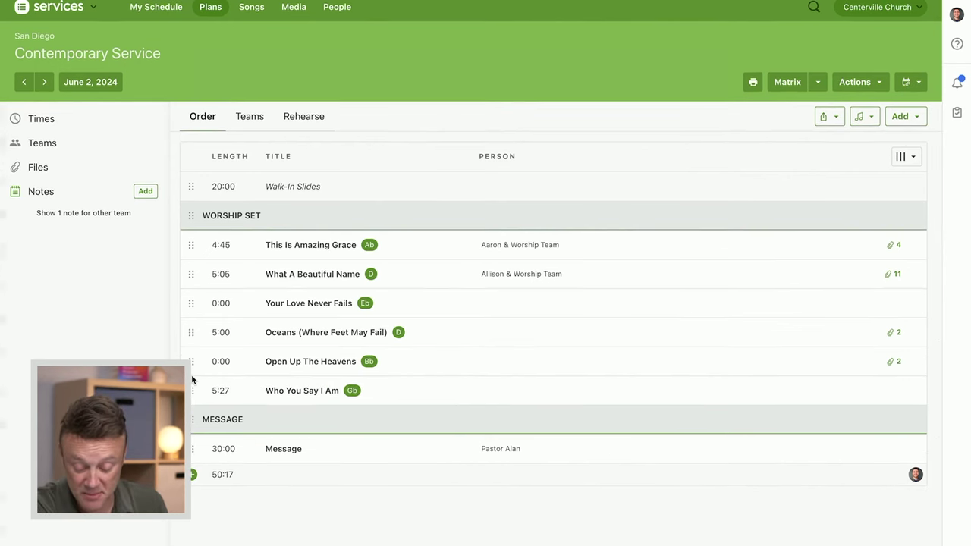